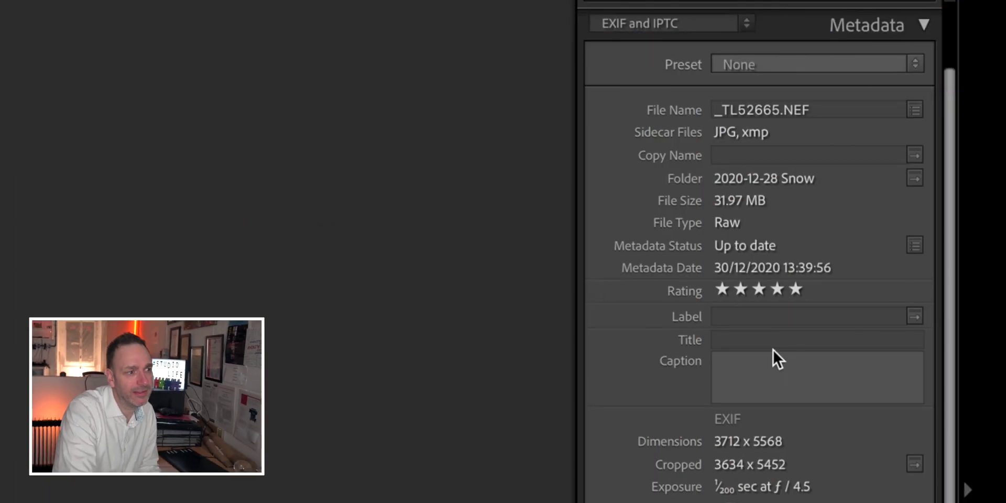
Title the photo 'Winter Wonderland' and bring up the file rename dialog
left_click(764, 339)
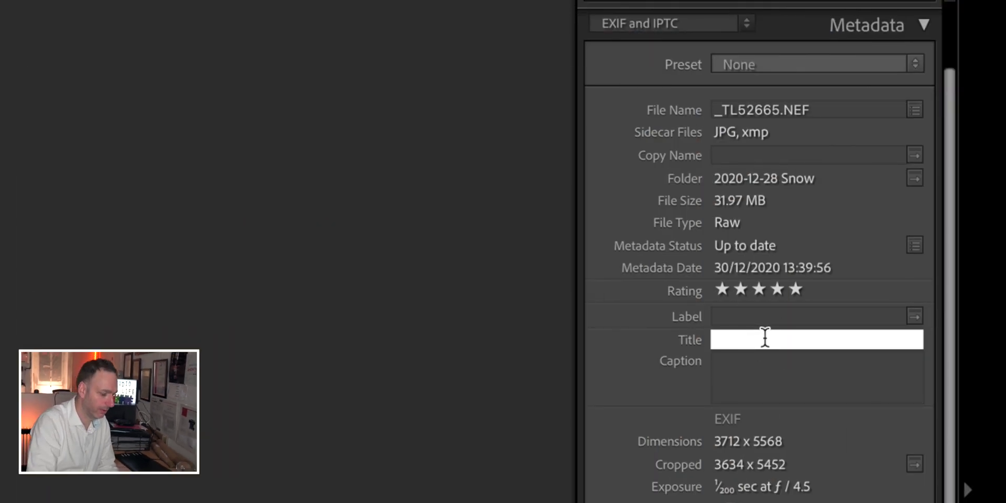
type("Winter Wonderland")
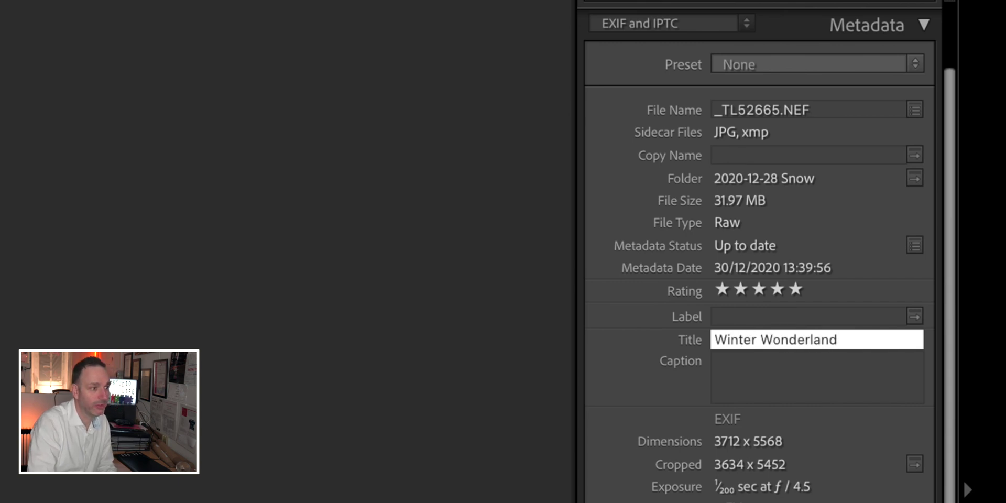
key("Return")
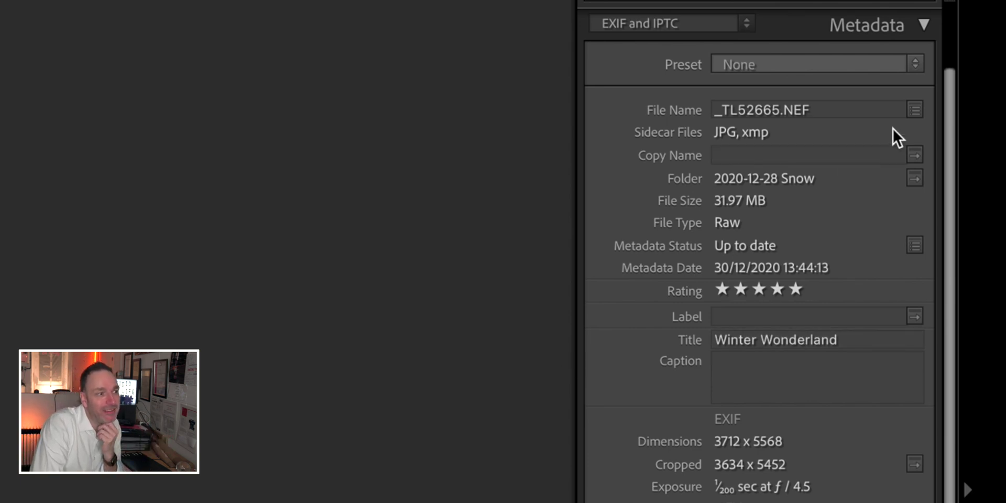
left_click(915, 110)
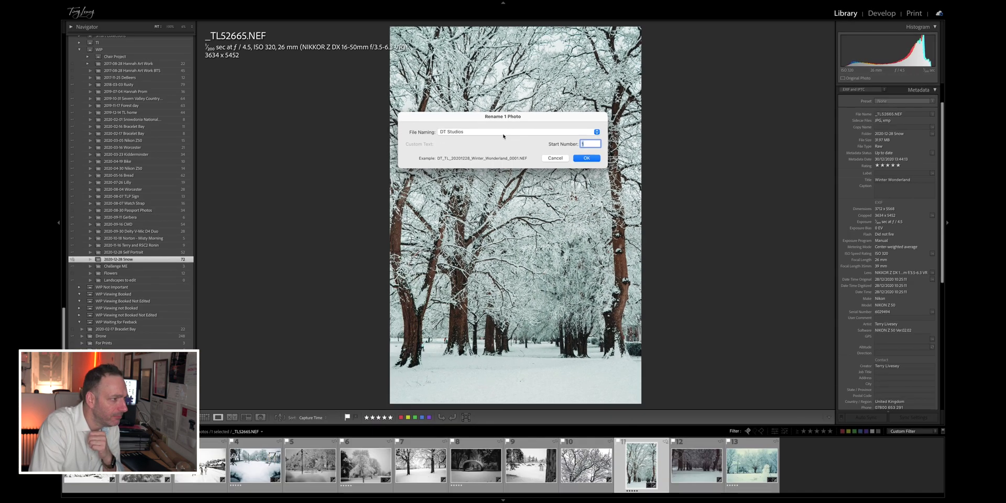
Select the TLP file naming preset and open it in the Filename Template Editor
left_click(332, 152)
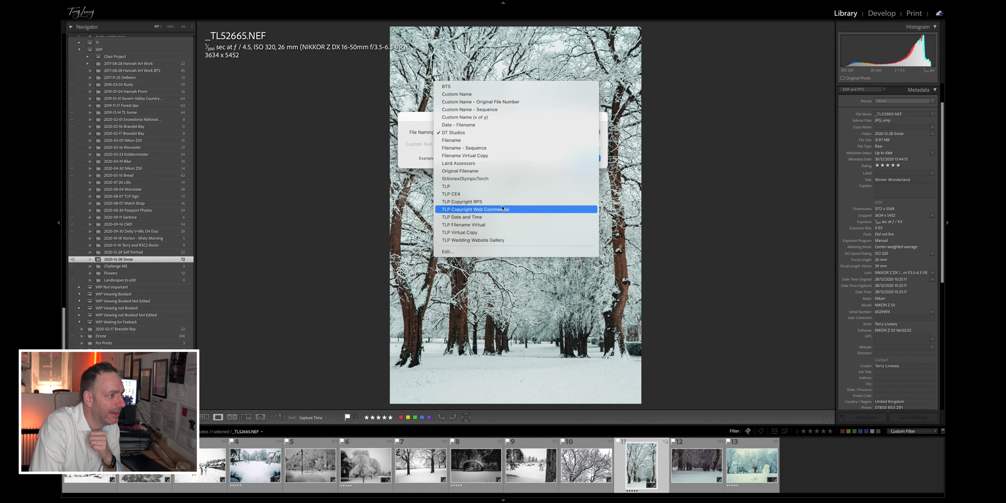
left_click(497, 186)
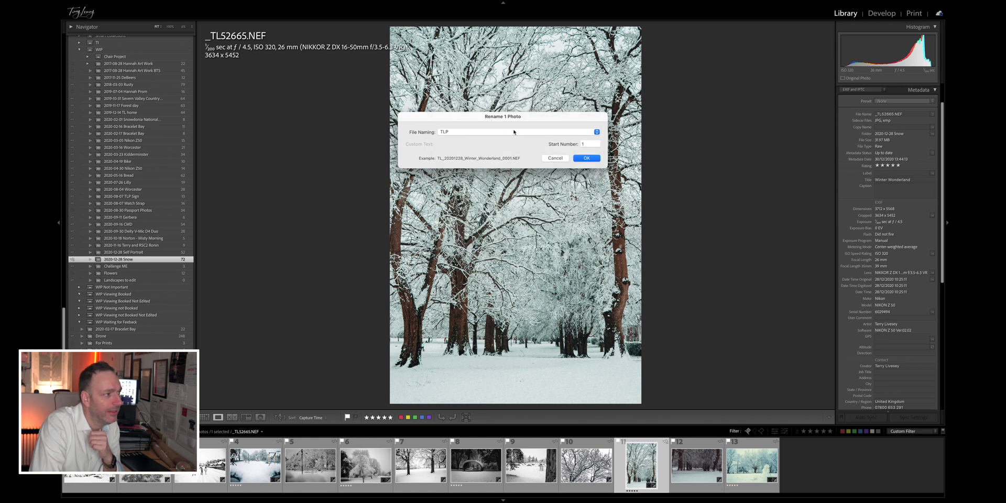
left_click(510, 134)
left_click(503, 198)
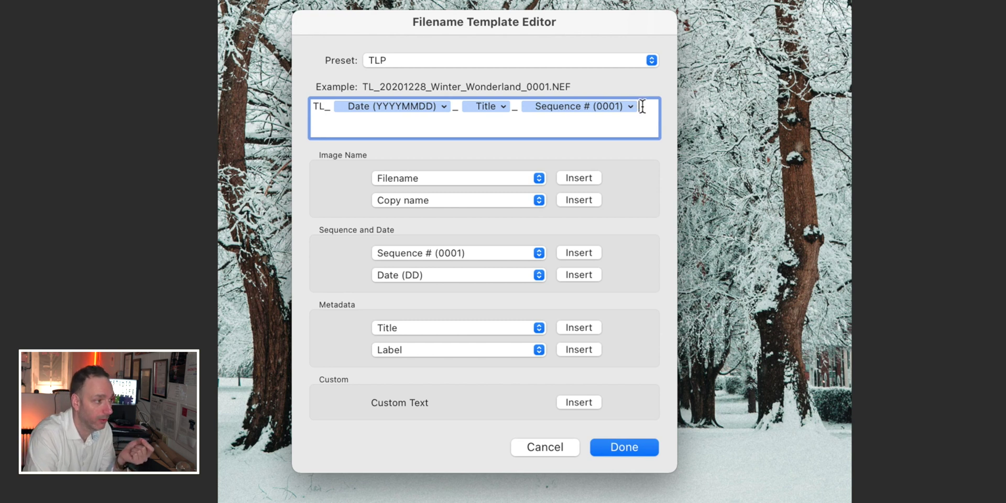
Delete the Sequence # token from the template and rename the file to TL_20201228_Winter_Wonderland.NEF
key("BackSpace")
key("BackSpace")
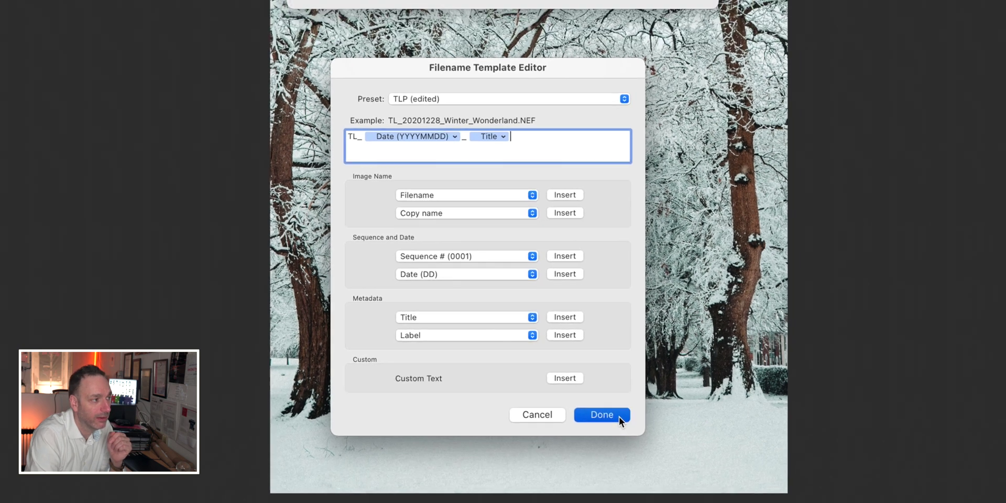
left_click(636, 446)
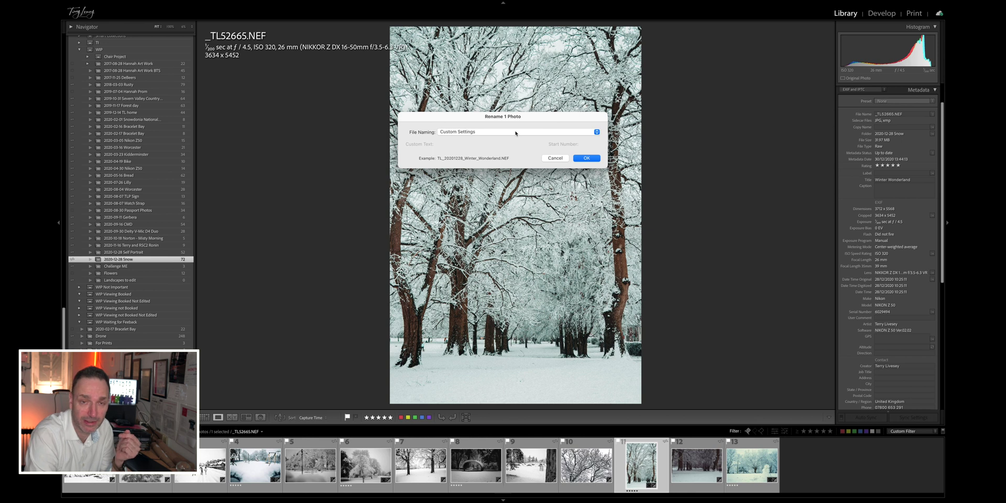
left_click(515, 133)
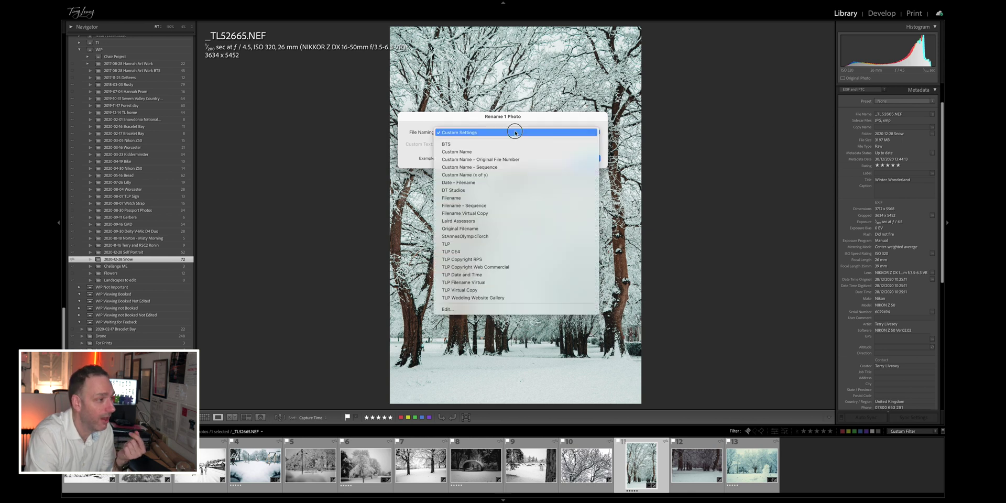
left_click(415, 137)
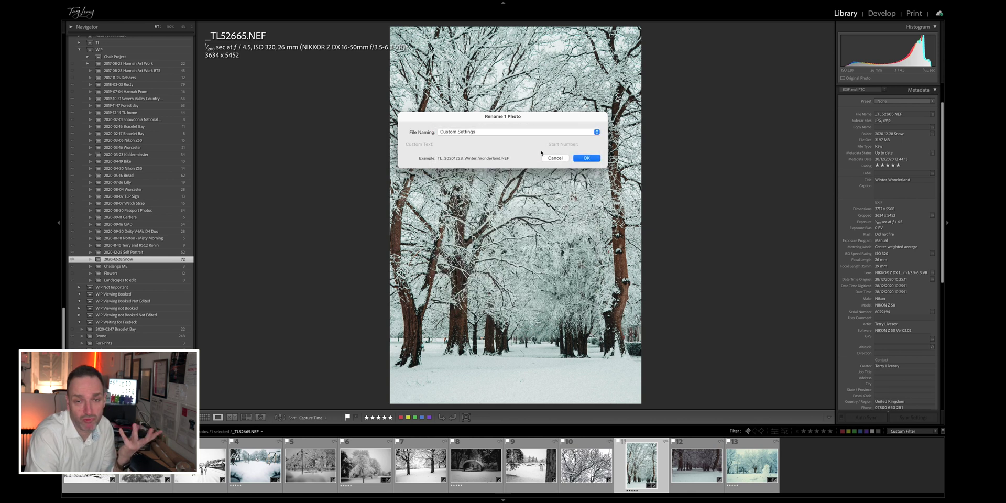
left_click(584, 159)
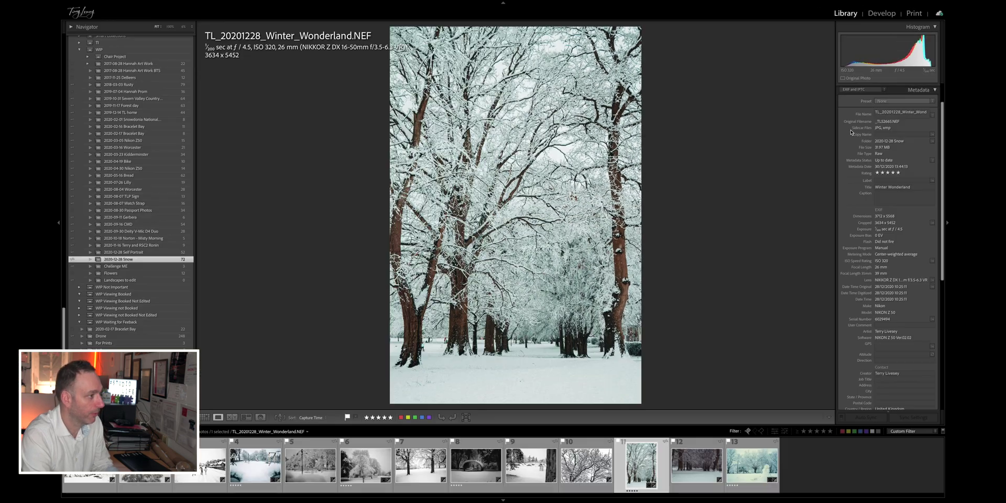
Open the export dialog and apply the Corporate Low Res export preset
key("super+shift+e")
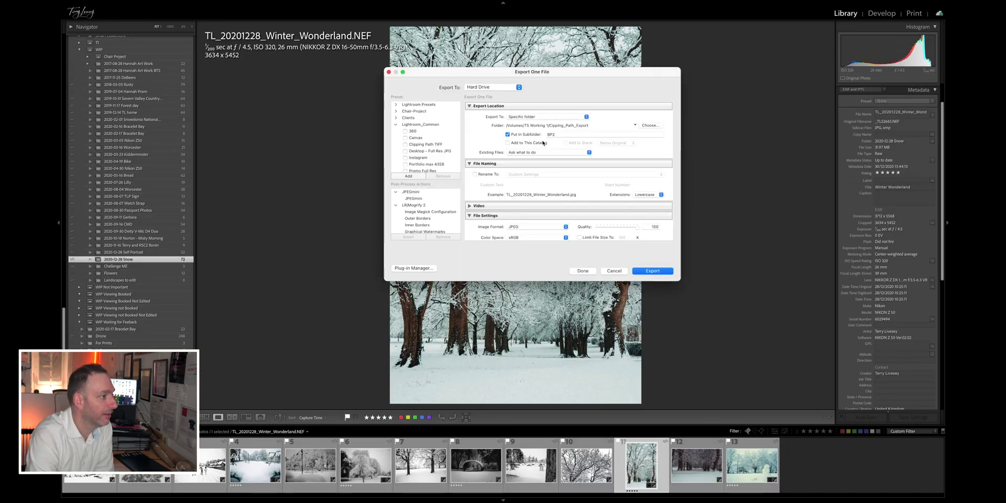
scroll(429, 152, "up", 2)
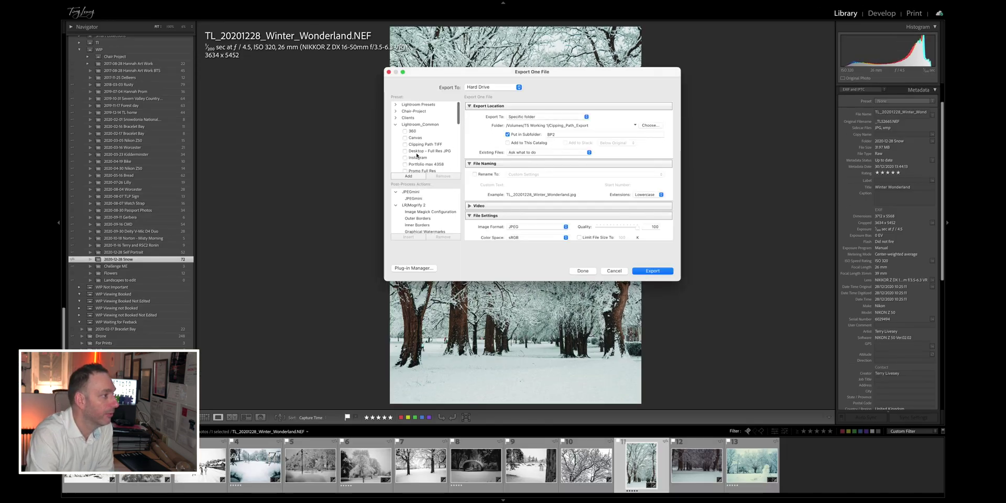
scroll(418, 156, "down", 6)
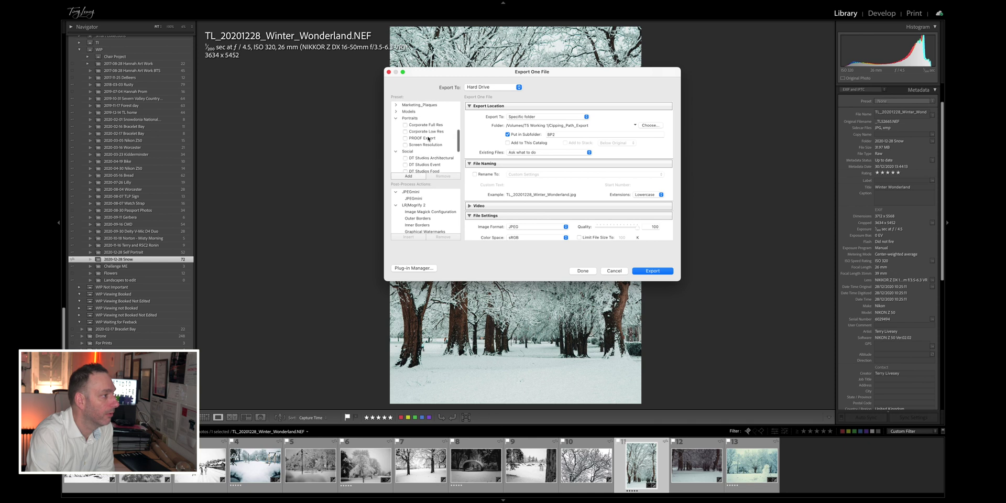
left_click(427, 131)
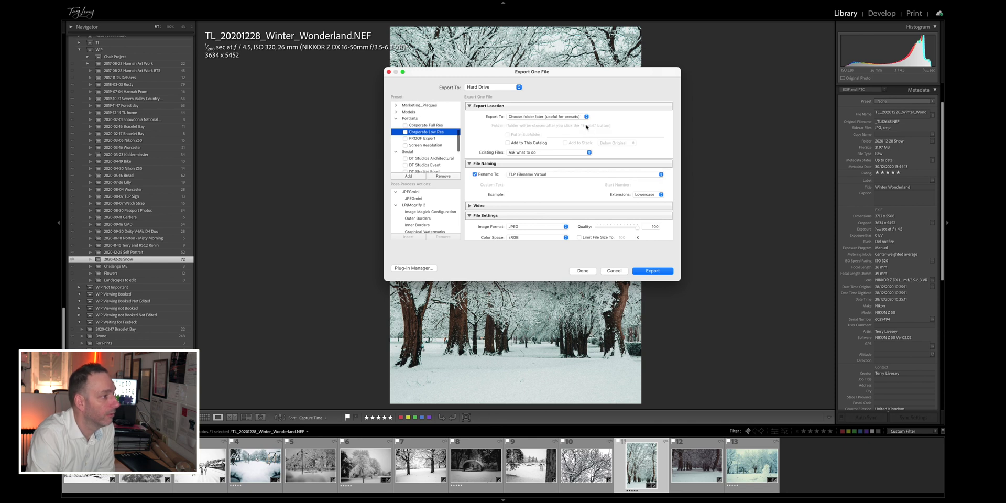
Target the Desktop's Exported folder as the export destination and export the JPEG
left_click(546, 117)
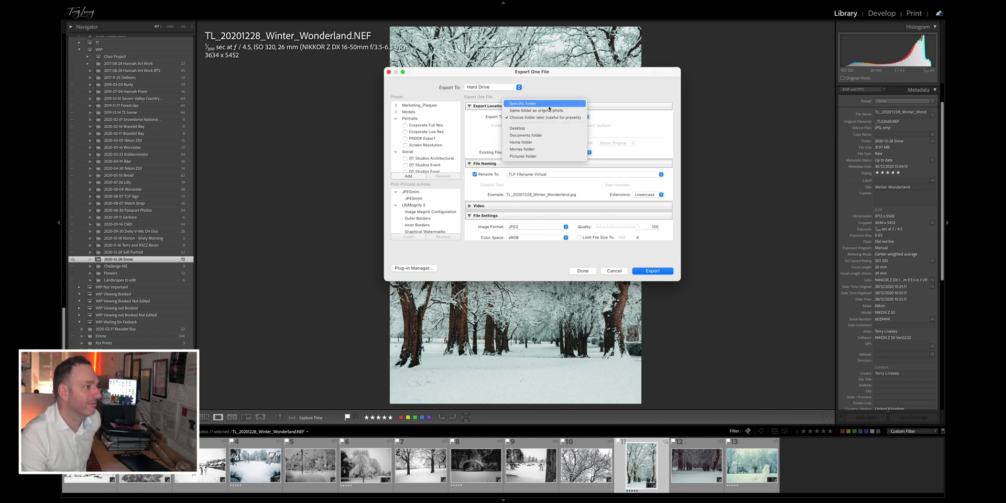
left_click(547, 103)
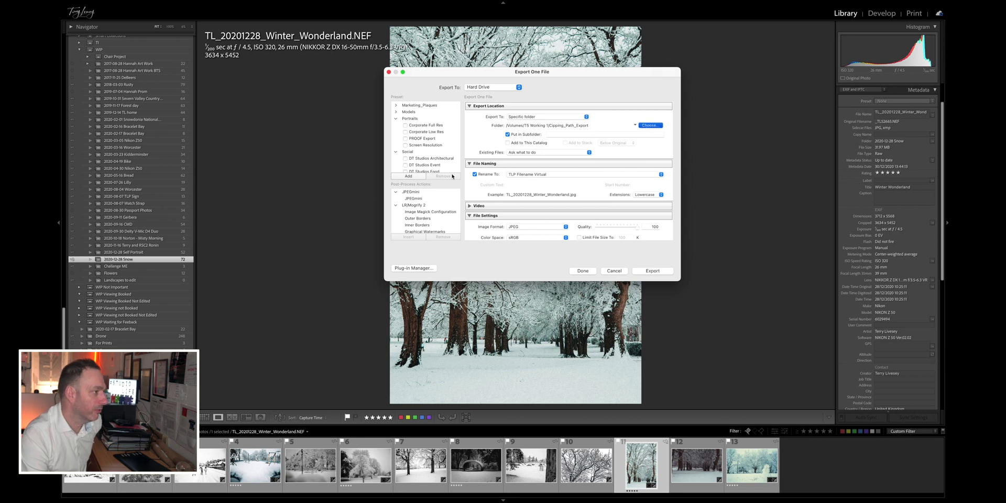
scroll(432, 208, "down", 5)
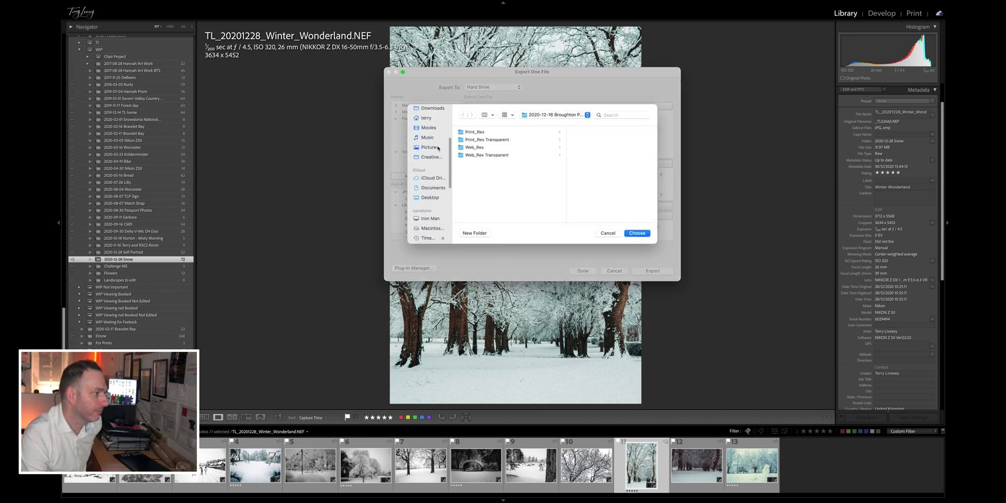
left_click(431, 197)
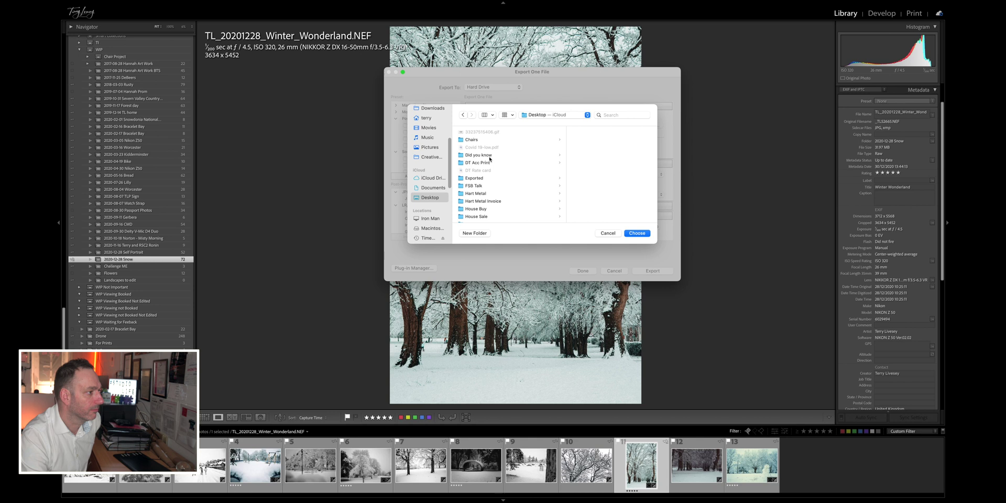
left_click(475, 170)
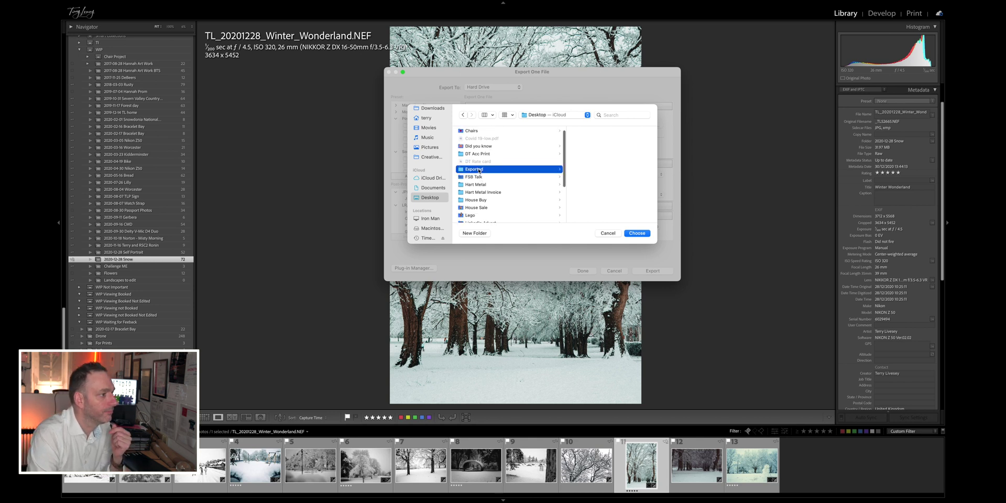
left_click(637, 233)
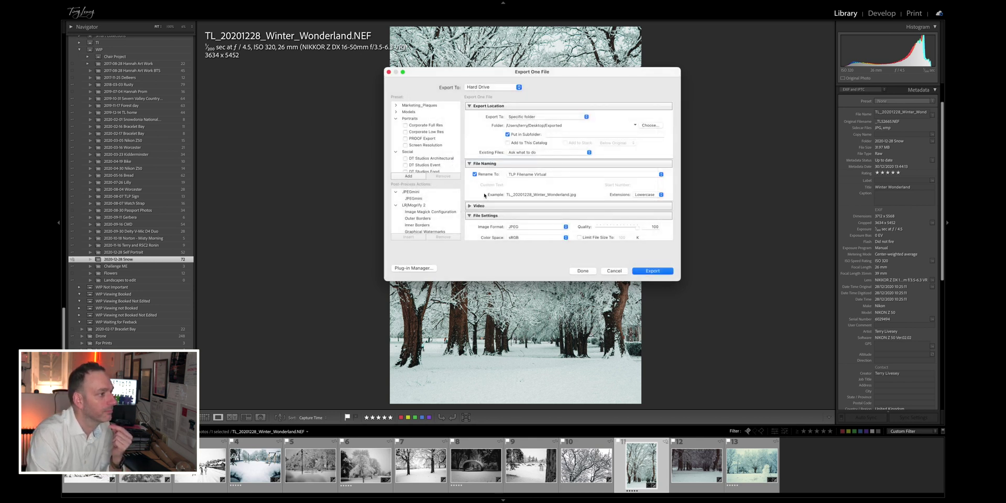
scroll(498, 197, "down", 10)
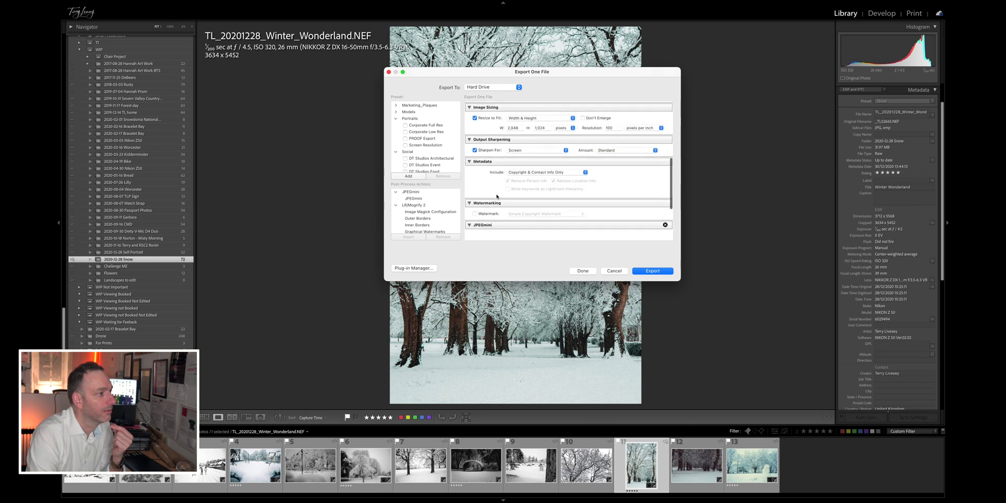
scroll(497, 197, "up", 10)
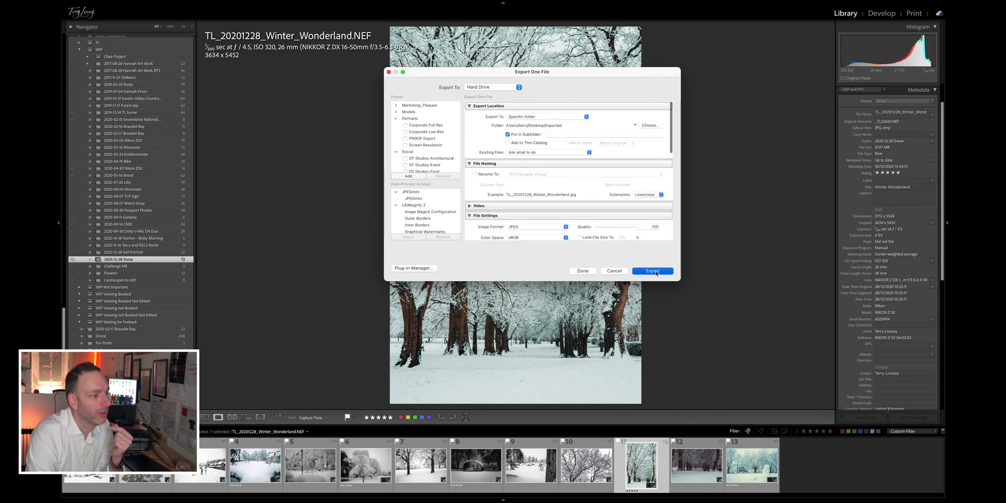
left_click(654, 271)
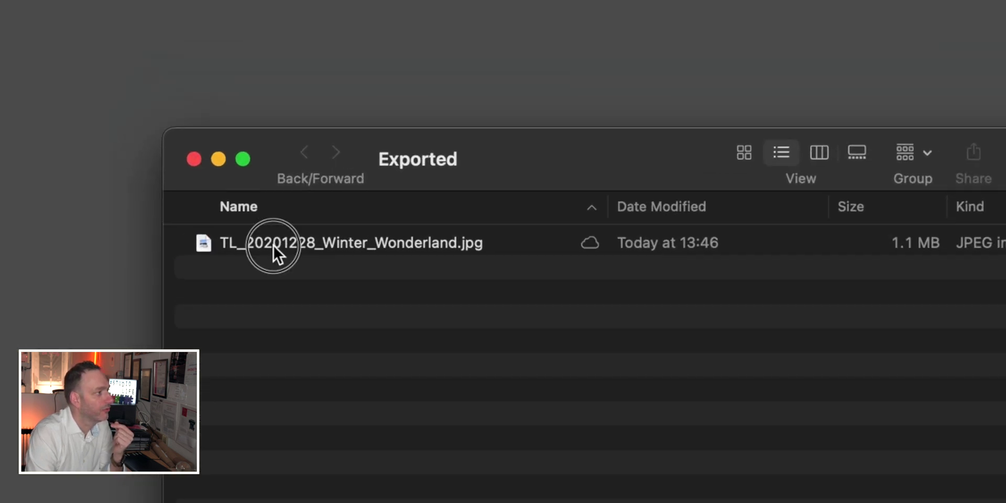
Select TL_20201228_Winter_Wonderland.jpg in the Exported folder to view its size and dimensions
left_click(251, 103)
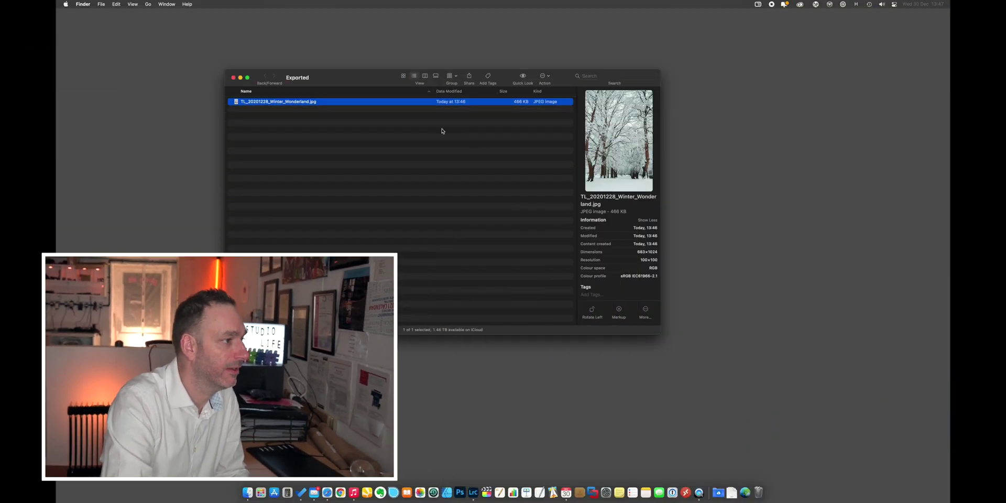
Go from the T5 TLP Data drive through Portfolio Work > Personal > 2020 into 2020-12-28 Snow
key("ctrl+super+s")
scroll(257, 252, "down", 5)
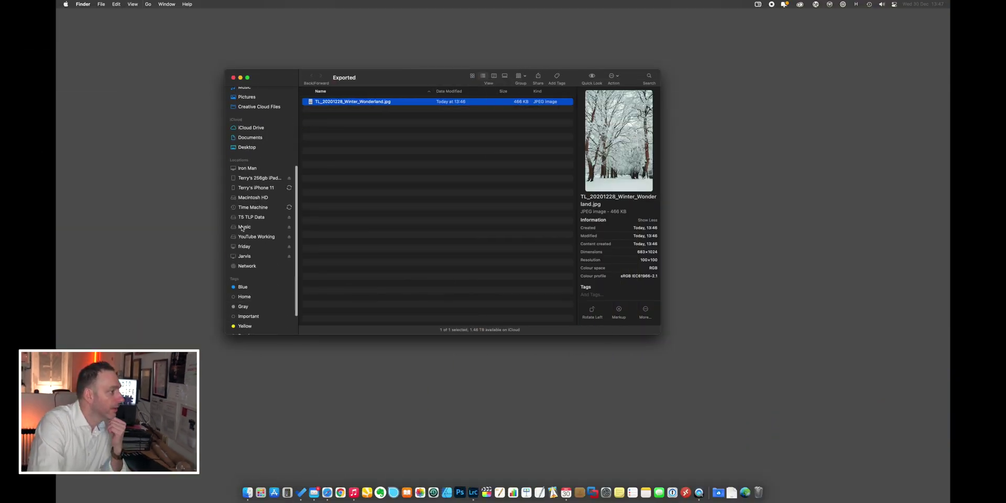
left_click(250, 218)
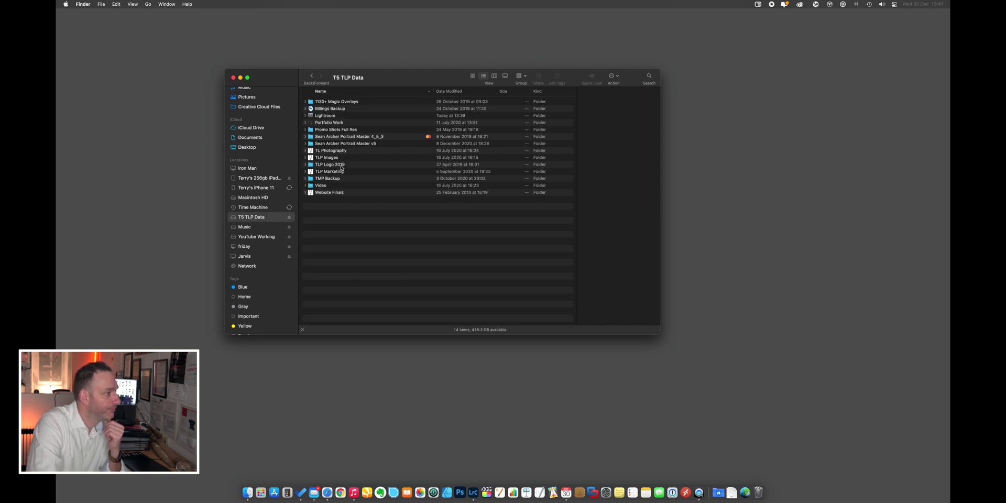
key("ctrl+super+s")
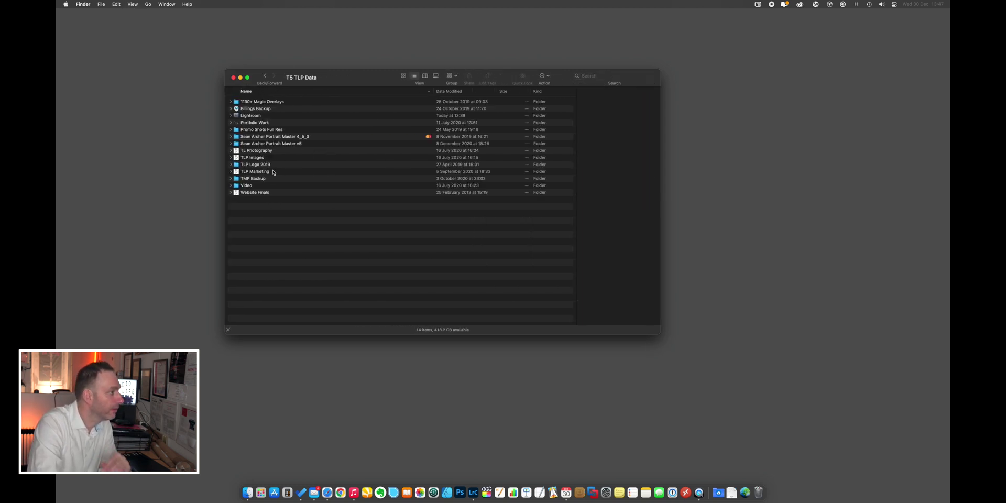
double_click(249, 123)
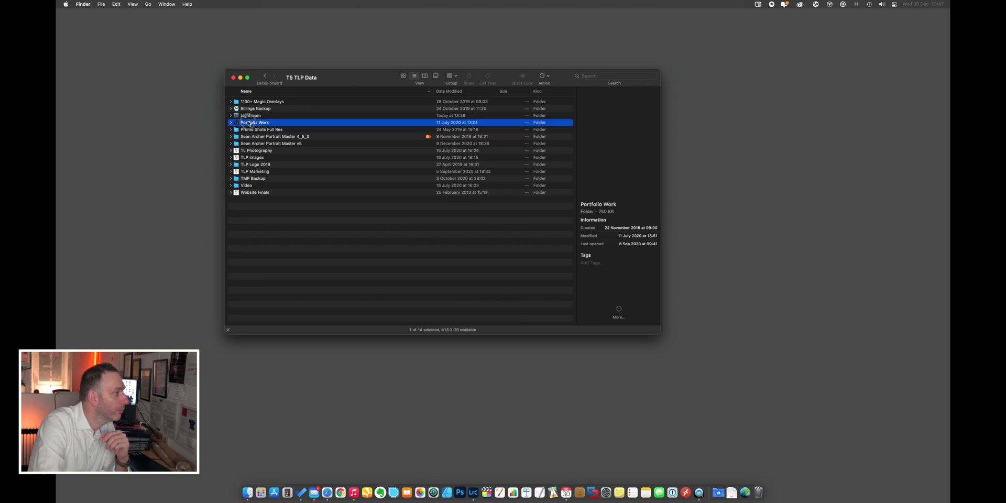
double_click(244, 142)
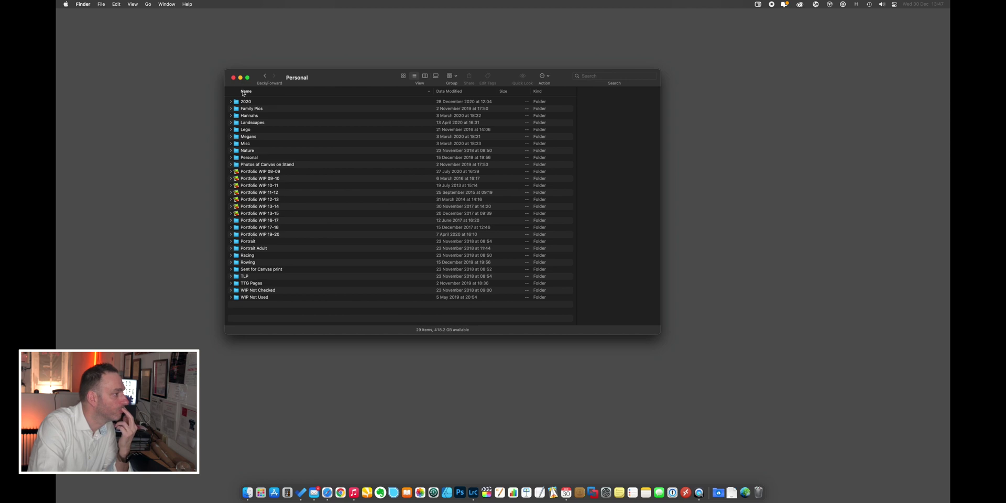
double_click(245, 103)
scroll(275, 293, "down", 5)
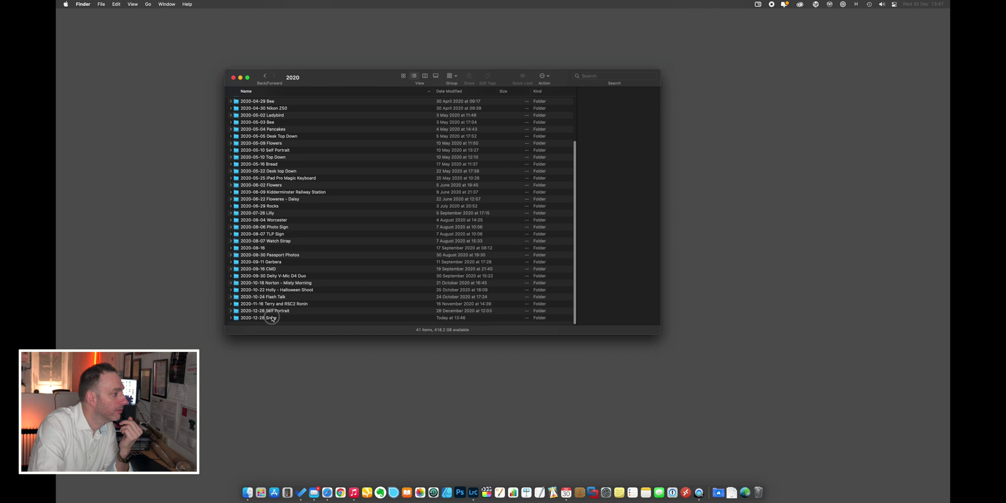
double_click(271, 317)
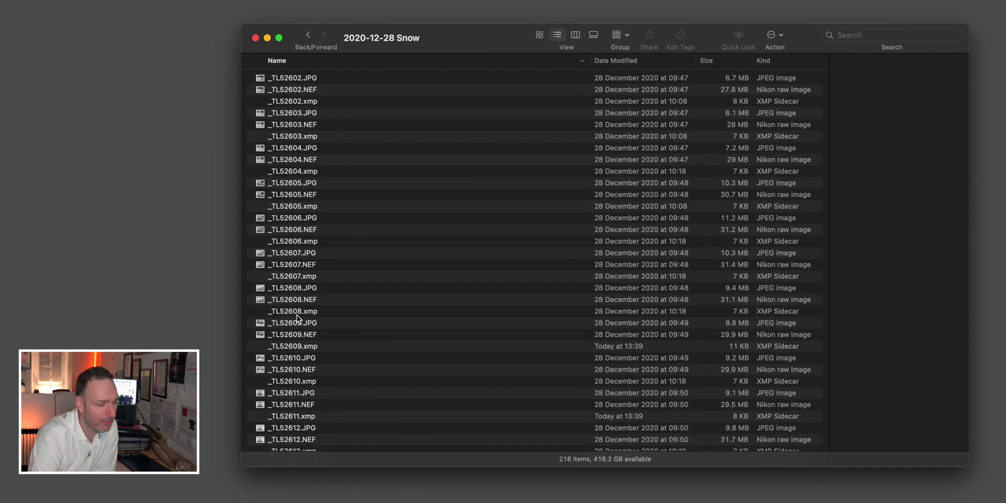
Compare the TL_20201228_Winter_Wonderland .JPG and .NEF files, then return to Lightroom Classic
scroll(296, 316, "down", 20)
scroll(297, 315, "down", 15)
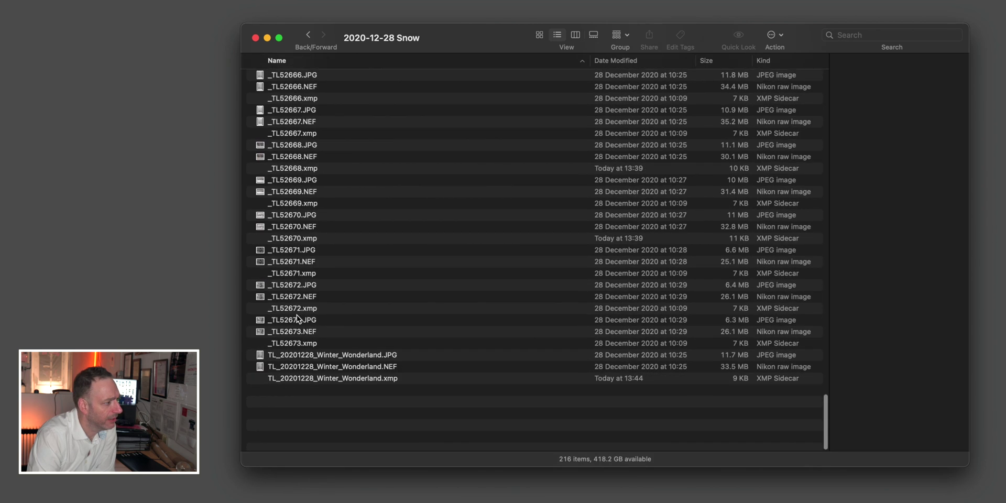
left_click(326, 417)
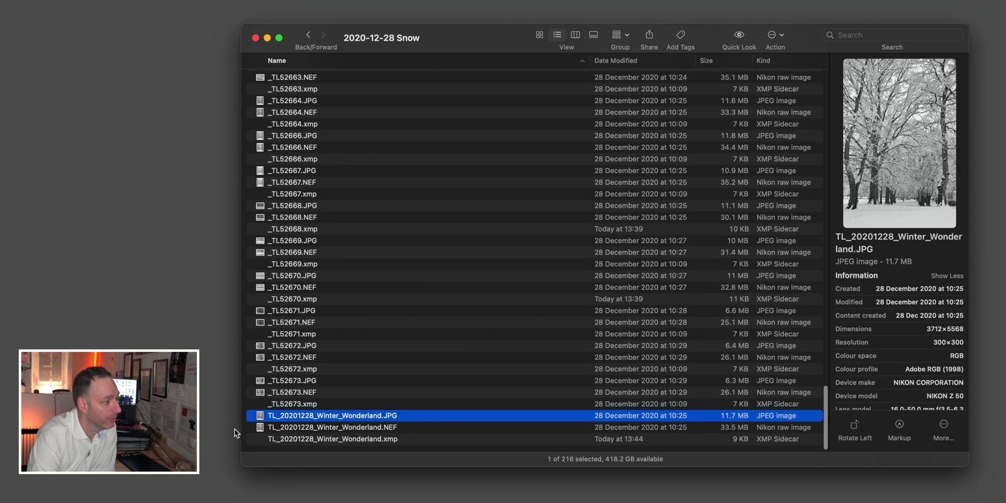
left_click(310, 427)
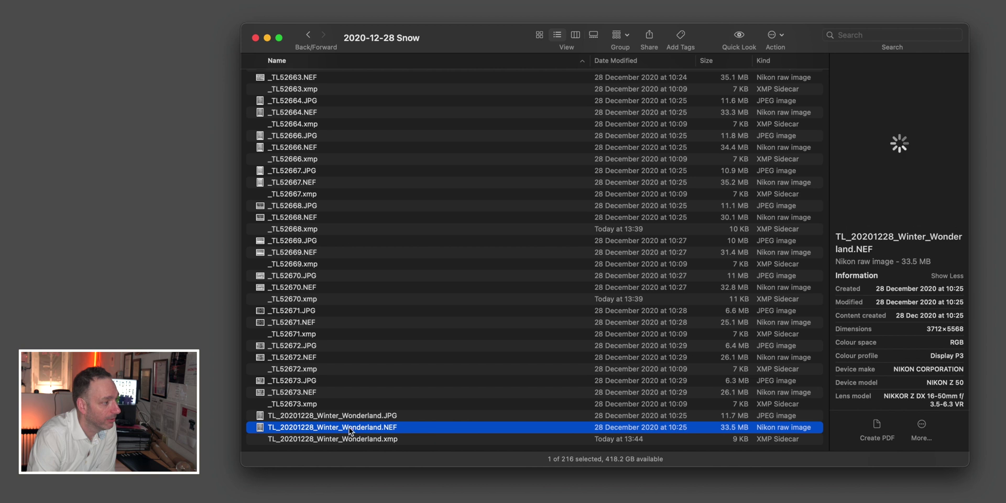
left_click(378, 418)
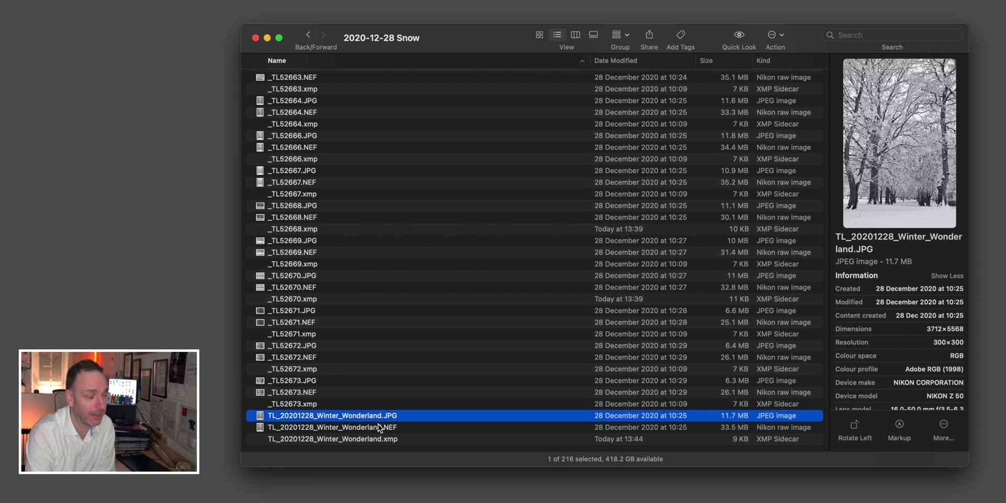
left_click(380, 428)
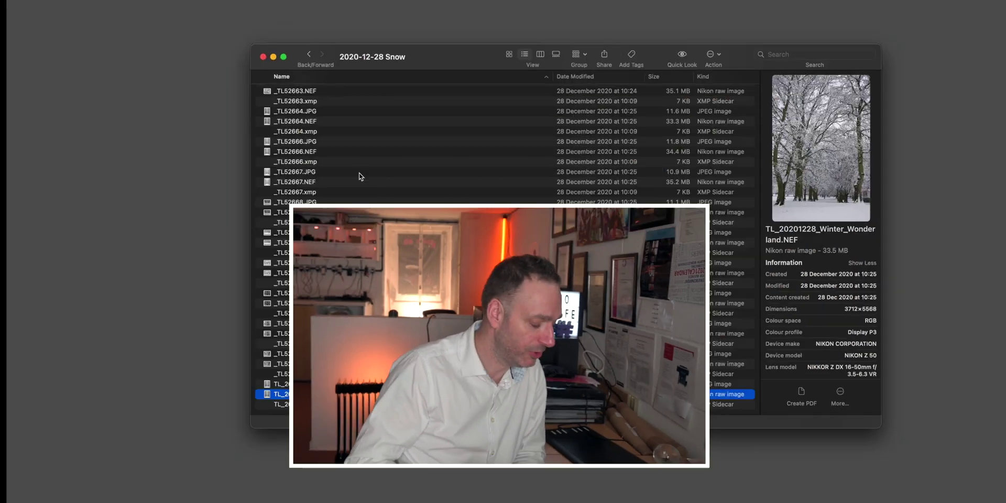
key("super+Tab")
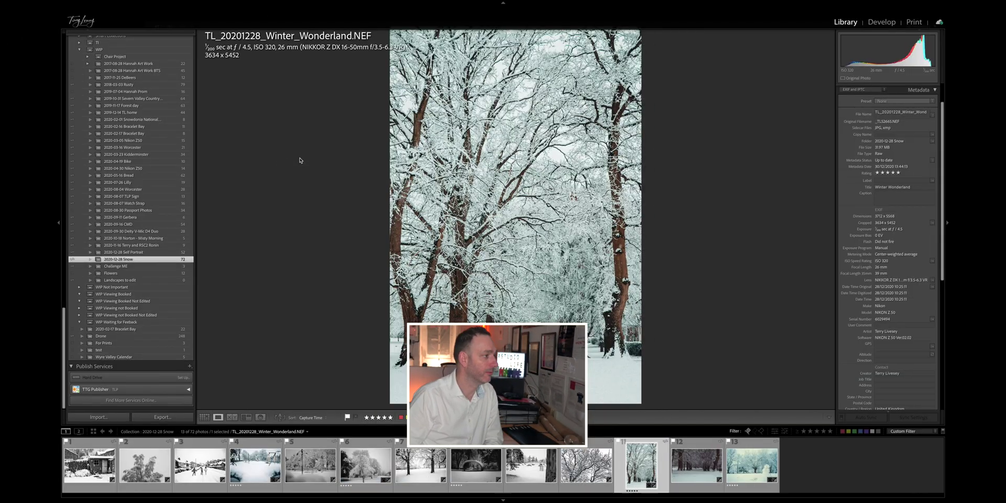